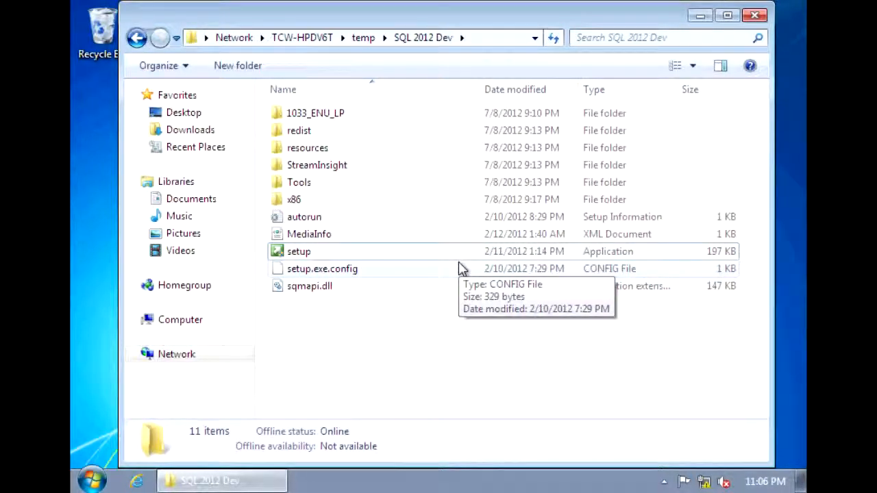
Step: Launch setup.exe from the SQL 2012 Dev folder to start the SQL Server 2012 installer
double_click(444, 256)
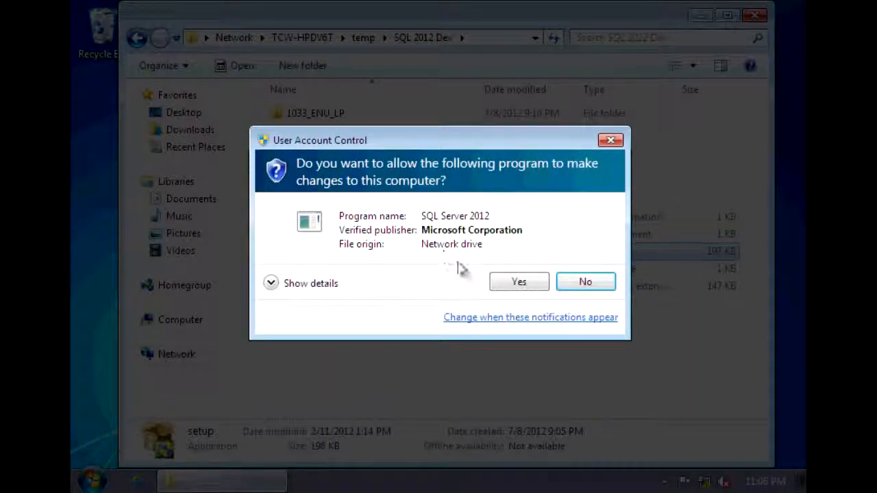
Step: Approve the User Account Control prompt so SQL Server Installation Center opens
click(511, 285)
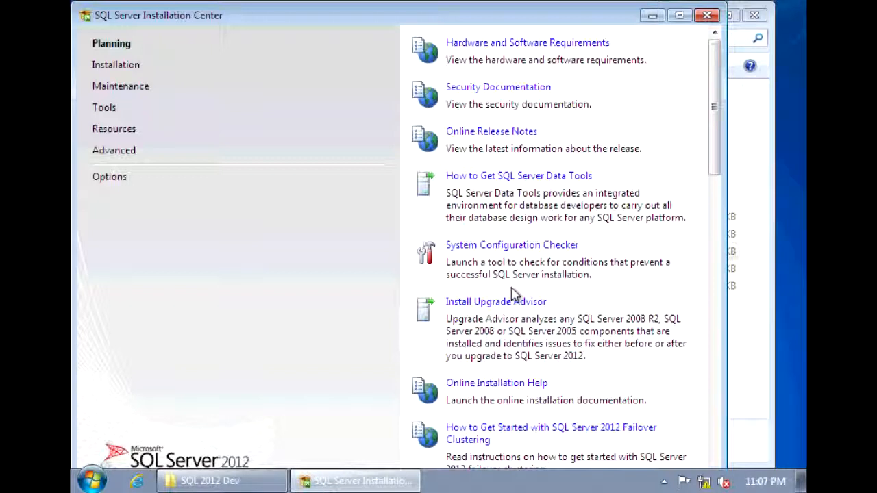
Step: Begin a new SQL Server stand-alone installation from the Installation page
click(124, 73)
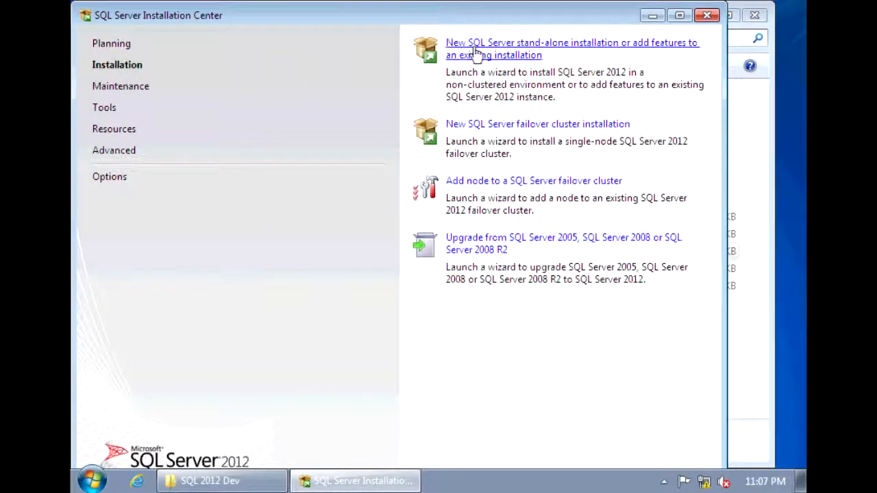
click(479, 53)
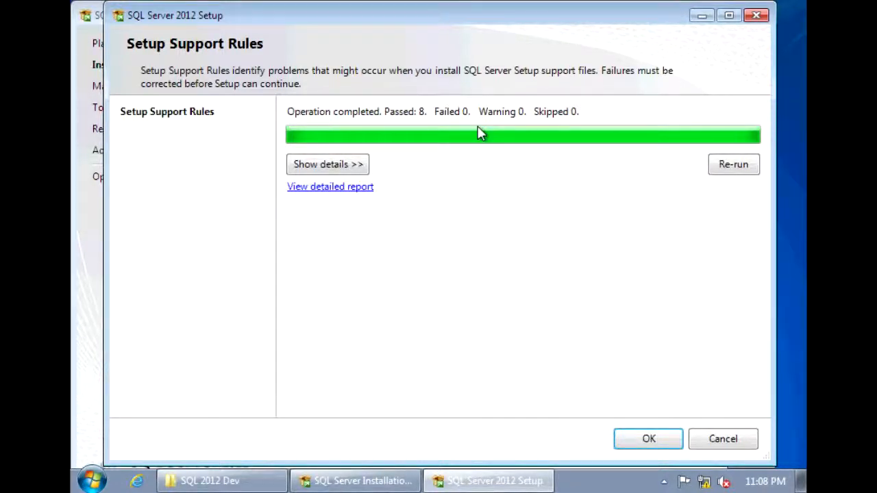
Step: Review the eight passed setup support rules and continue to Product Updates
click(358, 166)
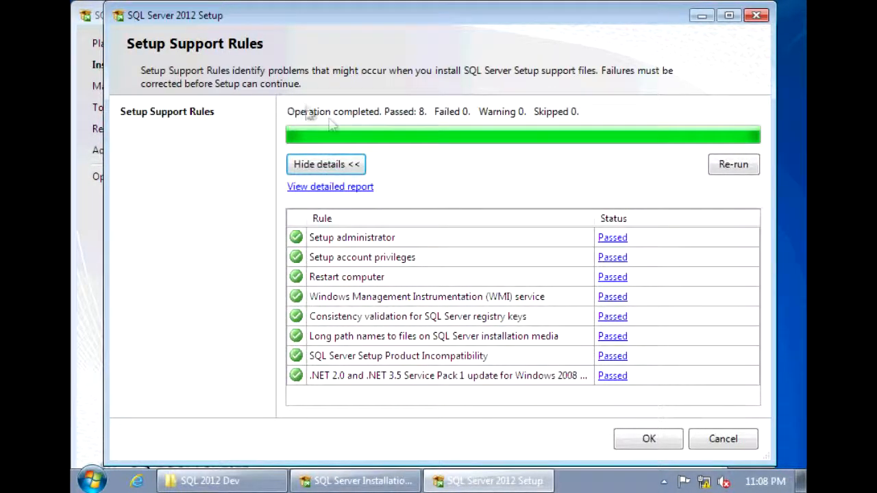
click(655, 440)
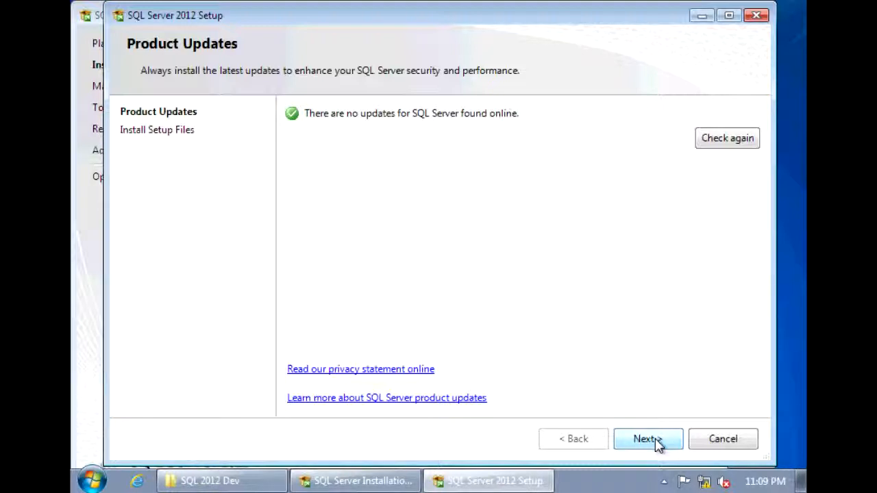
Step: Continue past Product Updates, with no updates found, so the setup files install
click(648, 440)
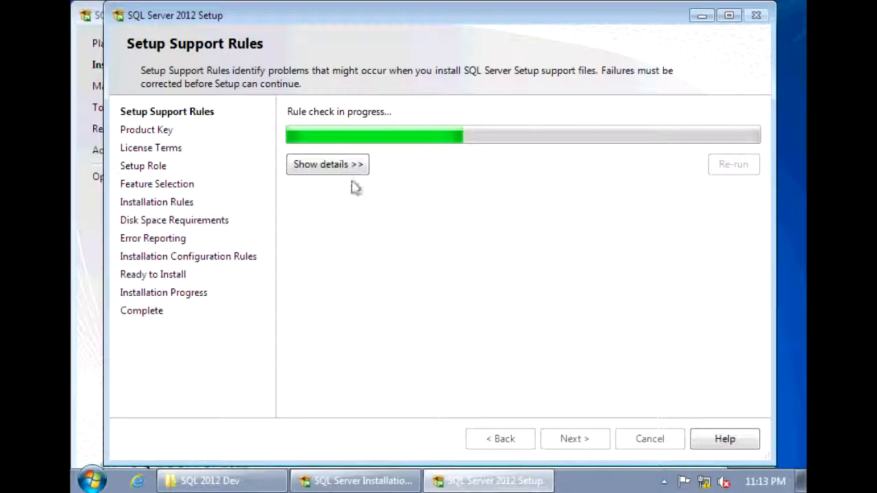
Step: Check the rule details (6 passed, 2 warnings) and proceed to the Product Key page
click(336, 168)
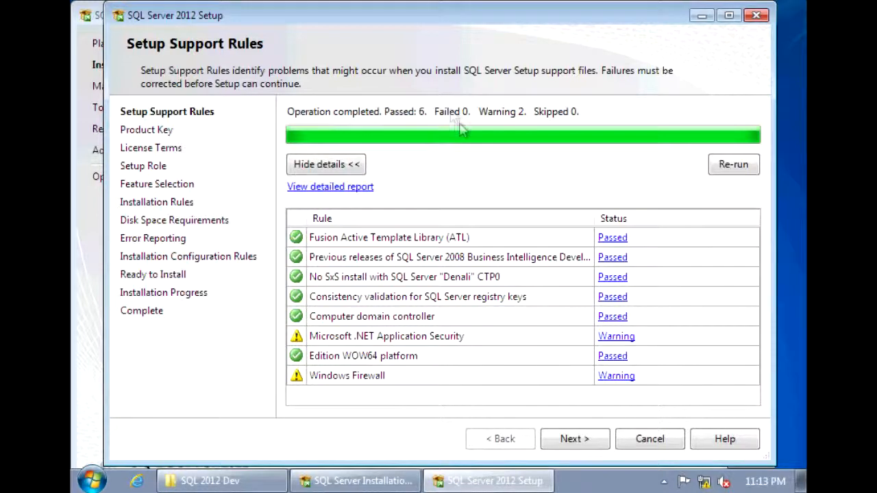
click(578, 442)
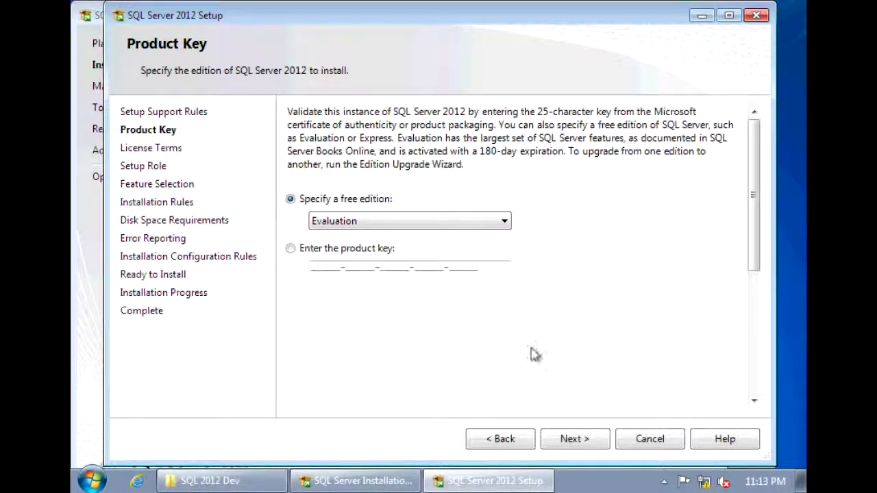
Step: Keep the Evaluation edition, accept the license terms, and choose SQL Server Feature Installation
click(585, 441)
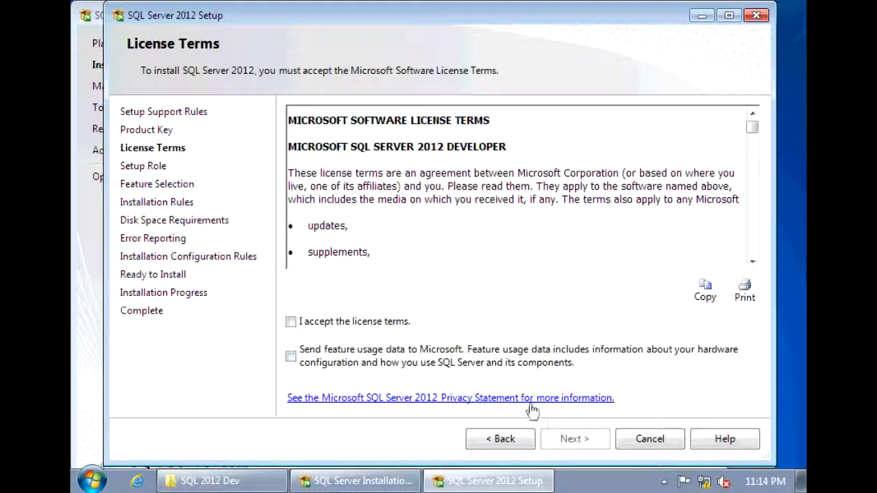
click(396, 327)
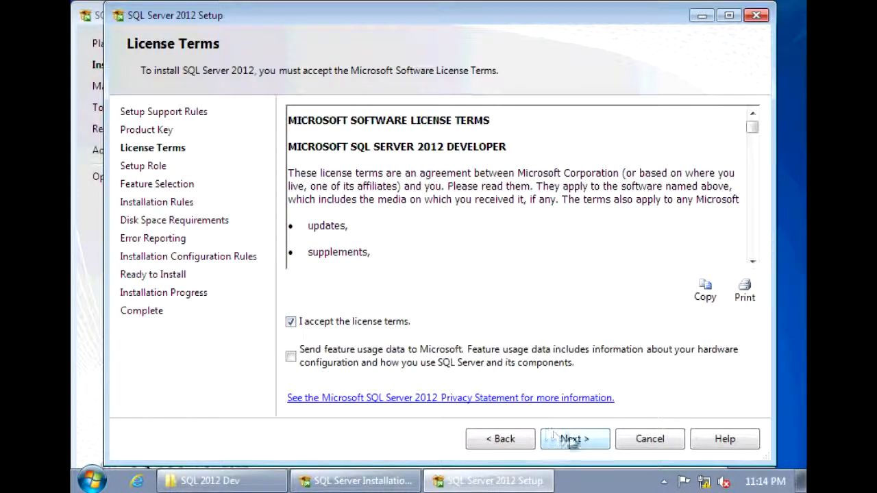
click(587, 442)
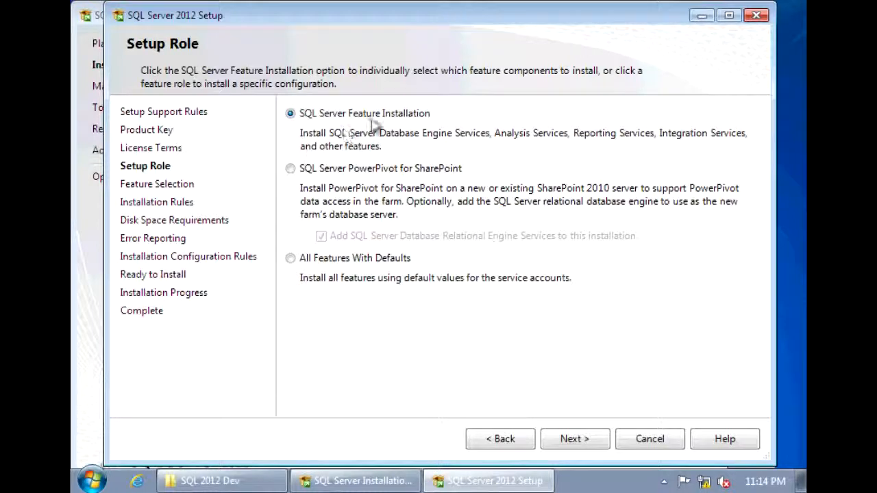
click(584, 444)
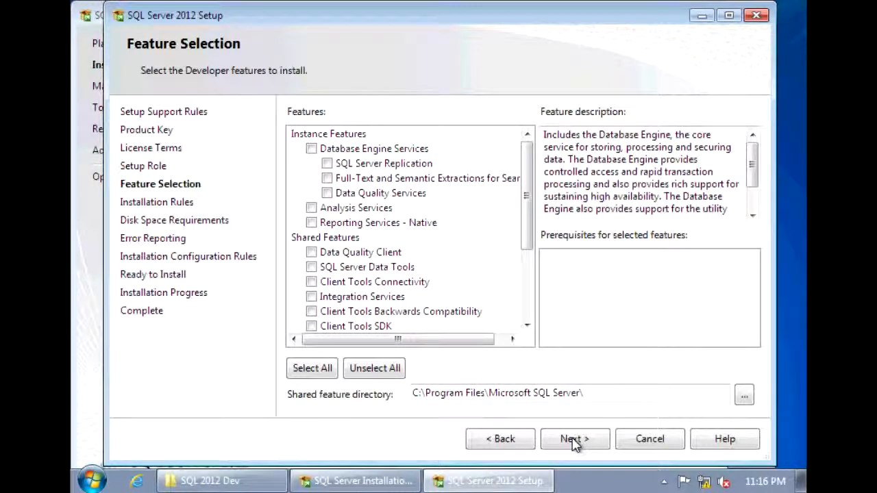
Step: Select Database Engine Services, Management Tools Basic and Complete, Client Tools Connectivity and Documentation Components
click(313, 153)
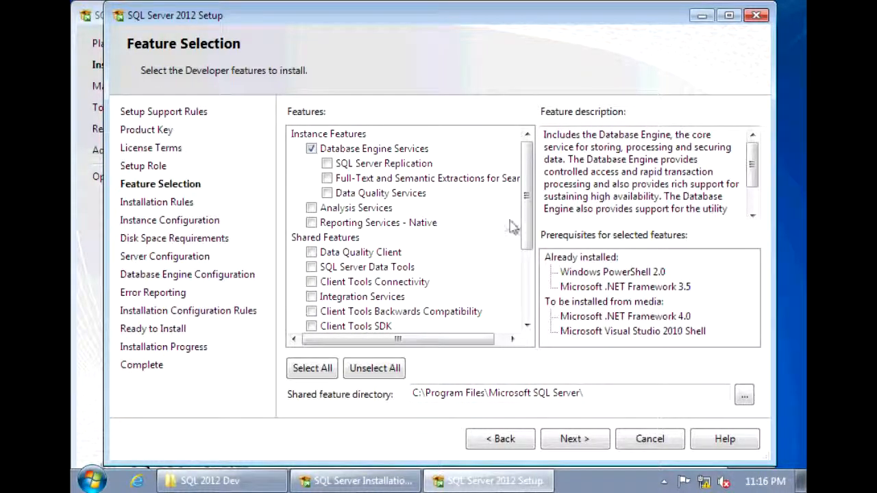
drag(525, 226, 525, 275)
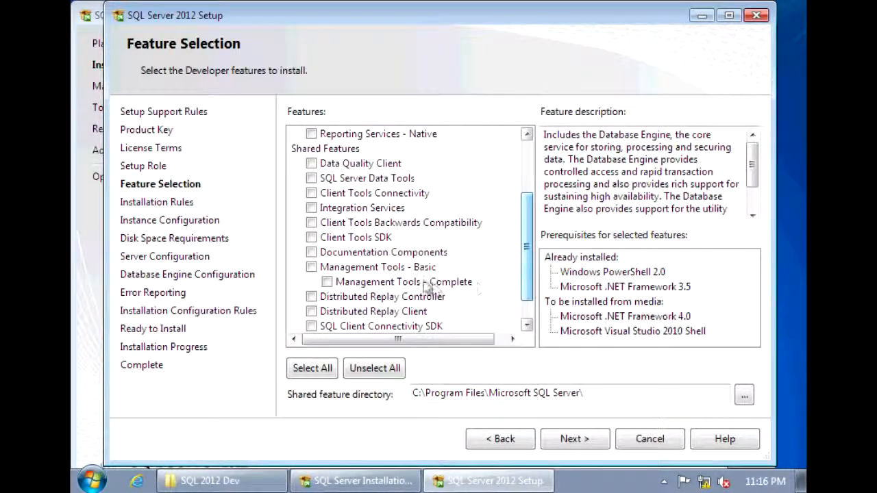
click(311, 268)
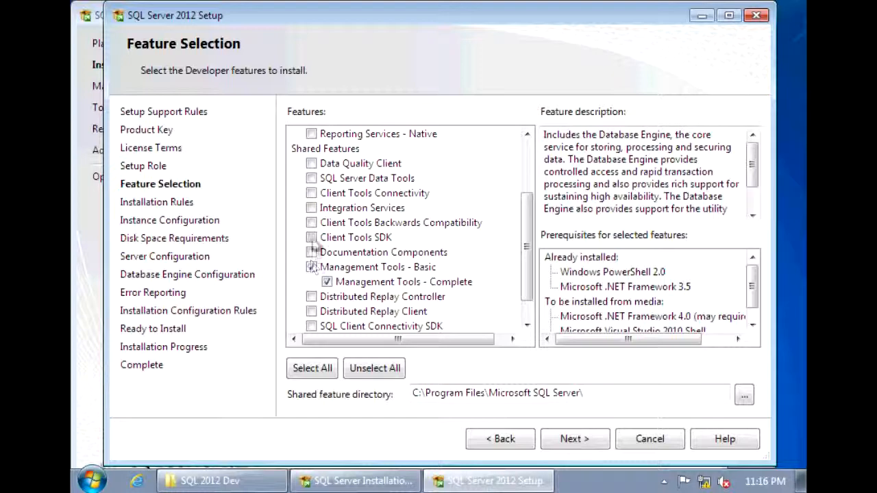
click(311, 193)
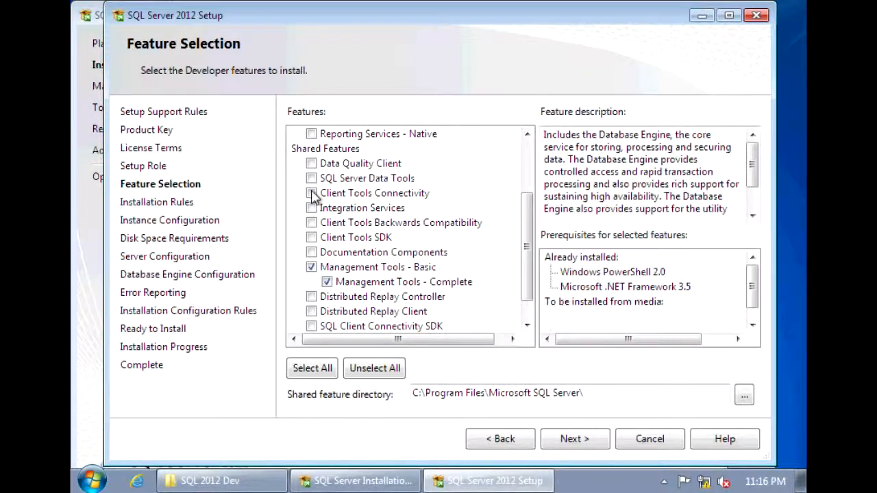
click(312, 253)
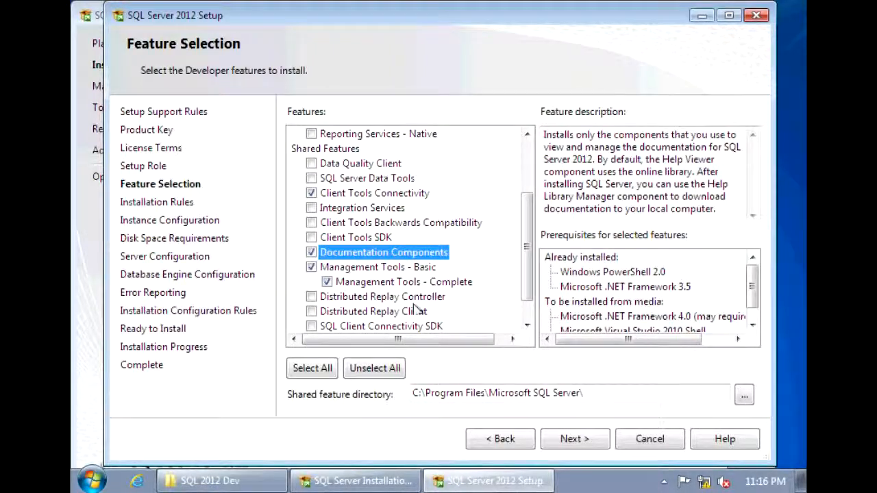
click(577, 444)
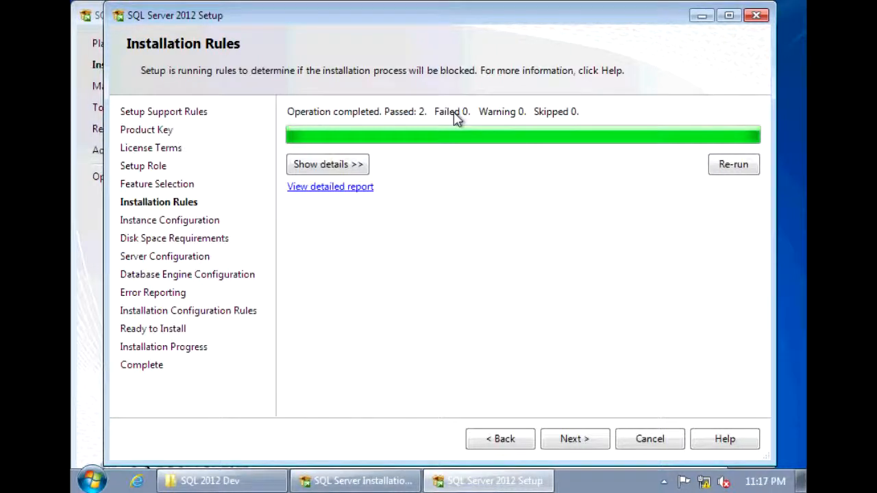
Step: Pass installation rules, keep the default MSSQLSERVER instance, and accept the disk space requirements
click(598, 441)
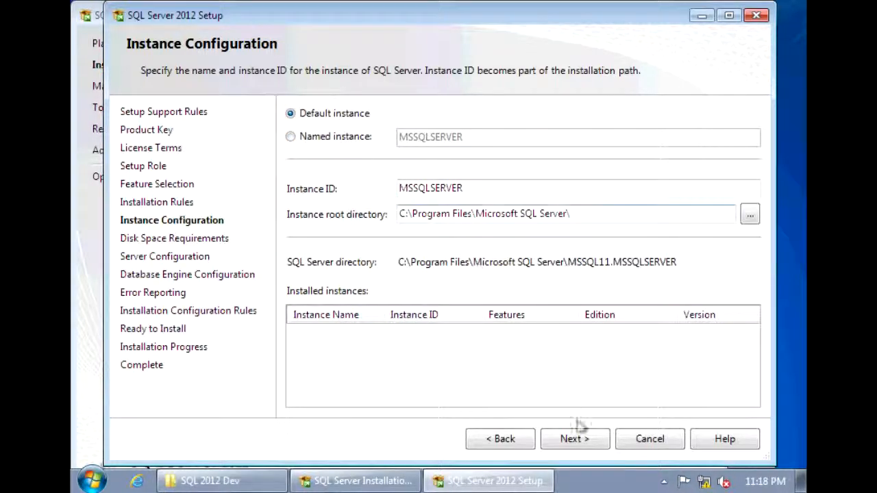
click(581, 444)
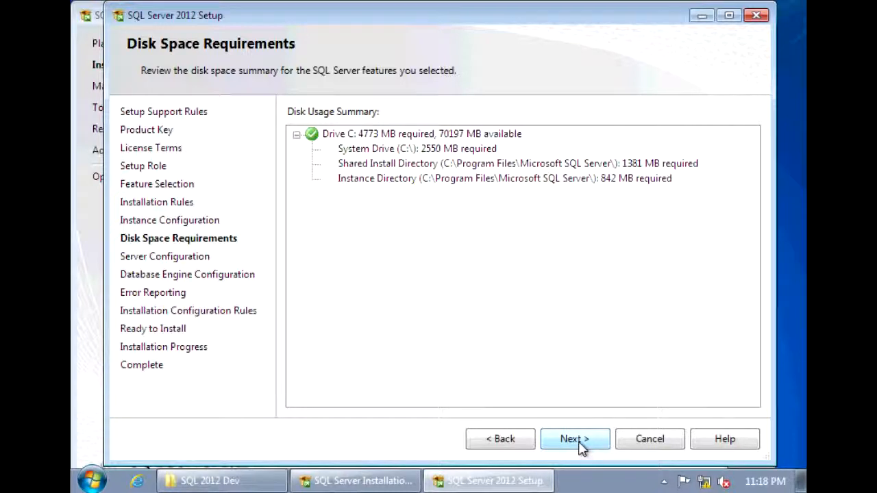
click(580, 446)
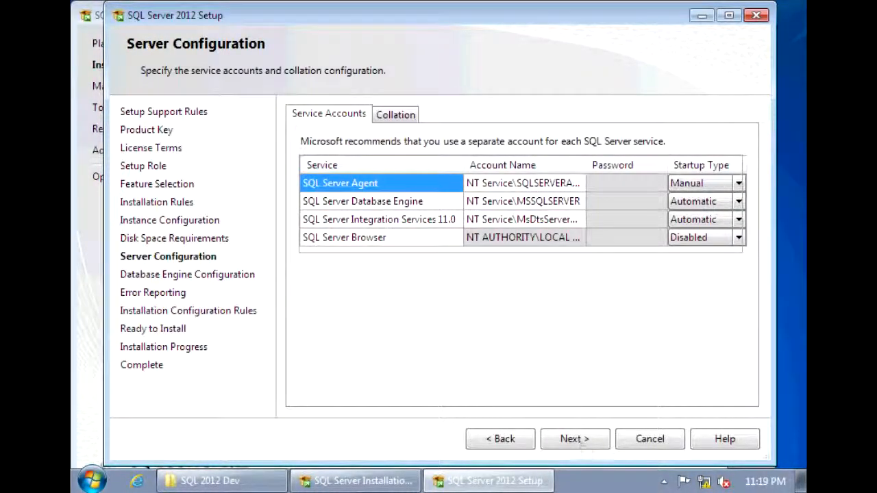
Step: Leave the Agent, Database Engine and Integration Services account defaults unchanged and move on
click(537, 191)
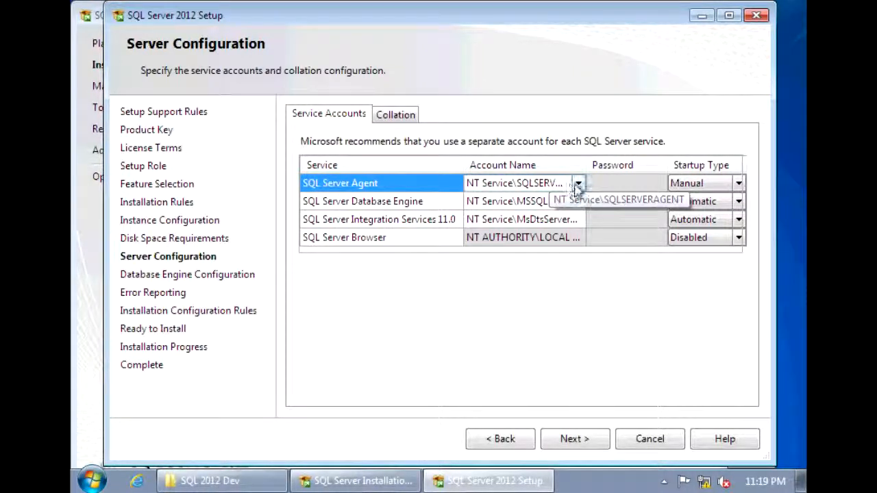
click(539, 200)
click(528, 219)
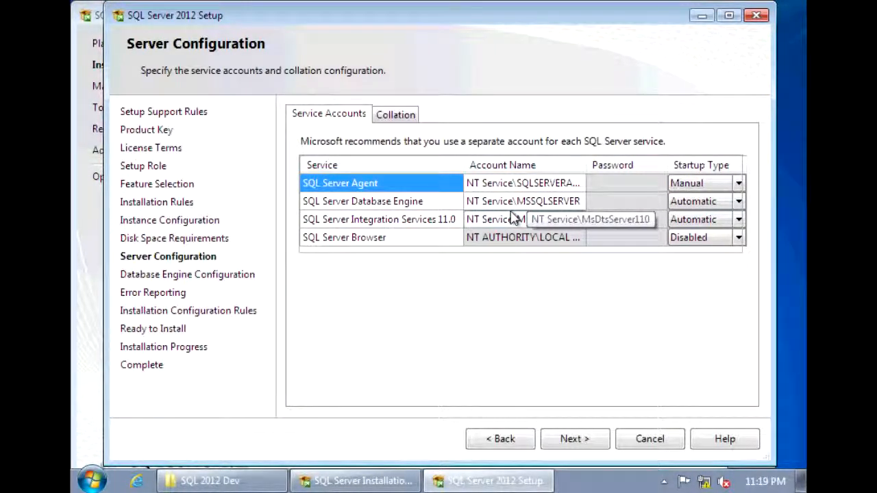
key(Up)
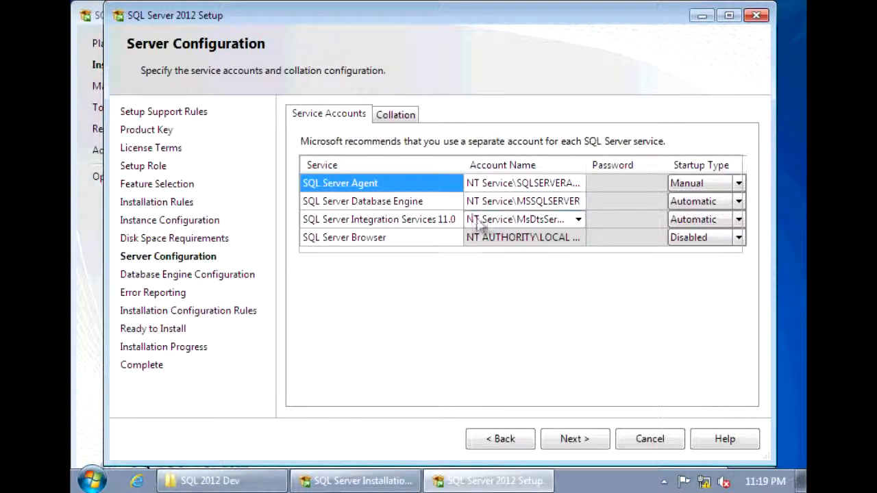
click(566, 442)
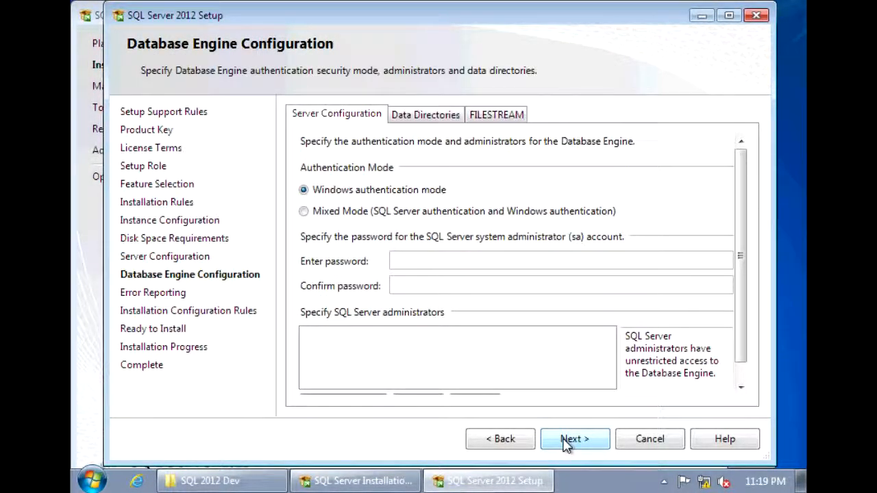
Step: Switch the Database Engine to Mixed Mode, enter and confirm the sa password, and add the current user as administrator
click(393, 221)
click(420, 262)
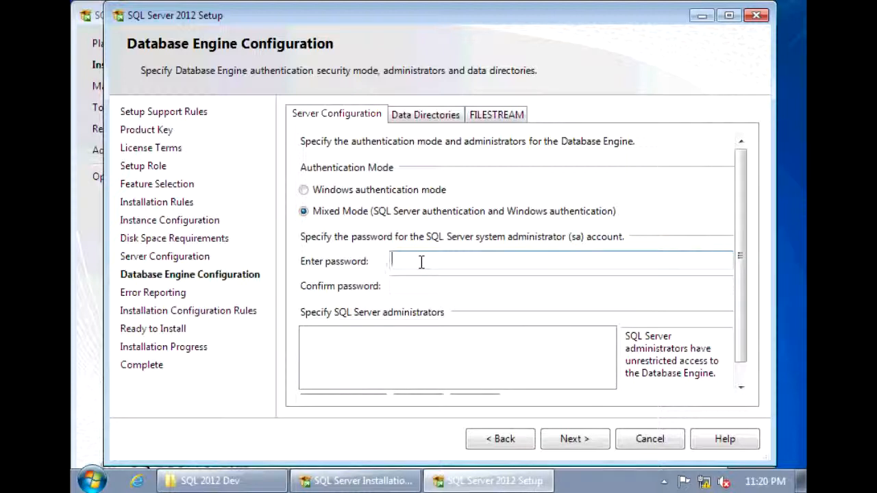
text(P@ssw0rd)
key(Tab)
text(P@ssw0rd)
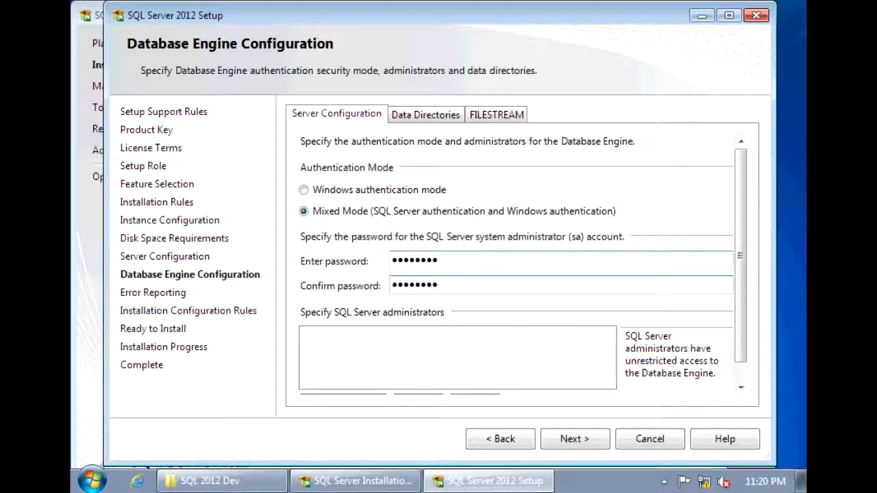
click(741, 388)
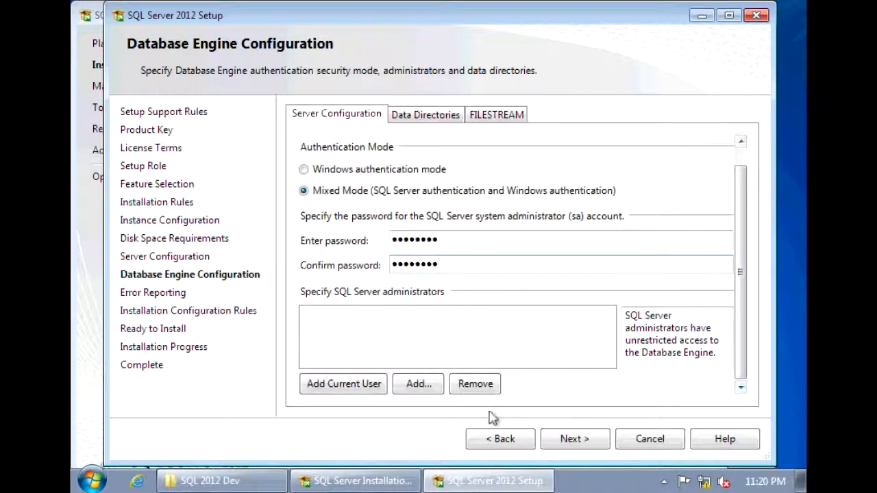
click(376, 385)
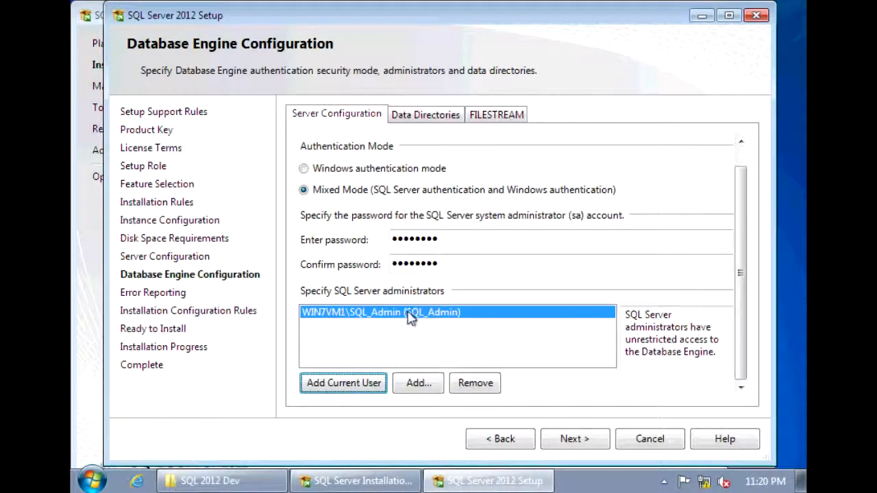
click(576, 446)
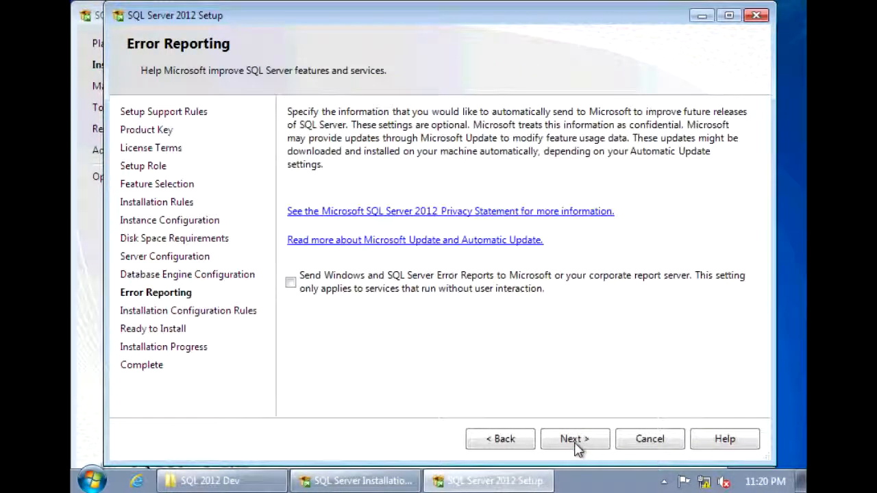
Step: Skip error reporting and confirm all 4 installation configuration rules passed
click(576, 447)
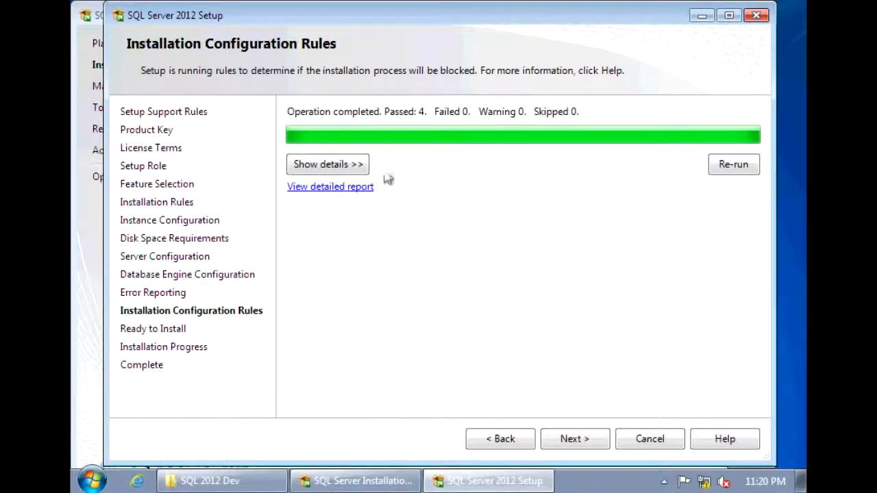
click(359, 165)
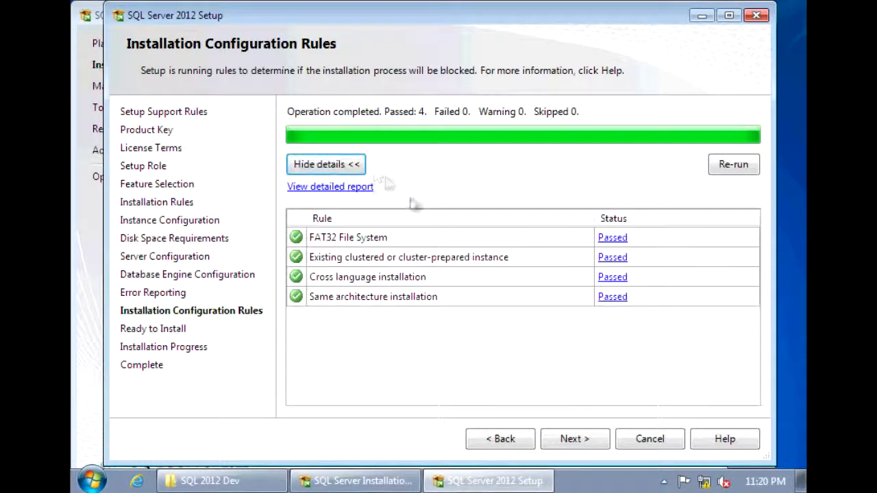
click(588, 442)
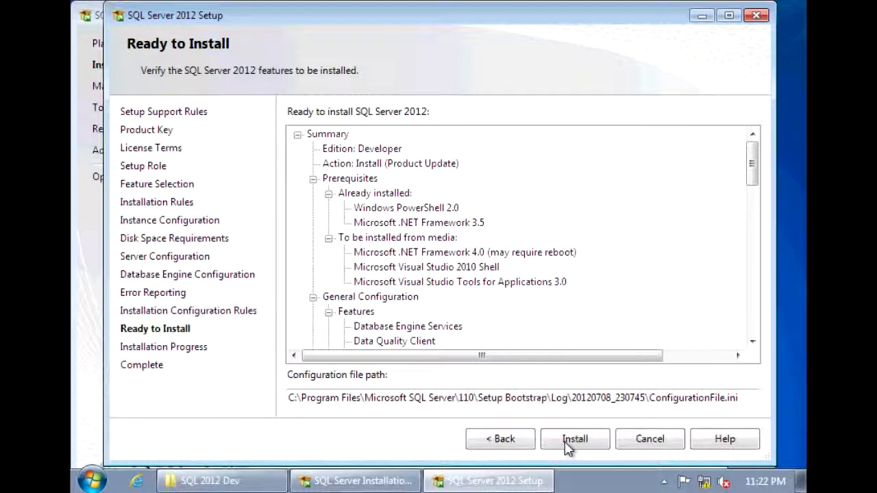
Step: Review the Ready to Install summary and configuration file path, then run the installation to completion
drag(751, 165, 754, 319)
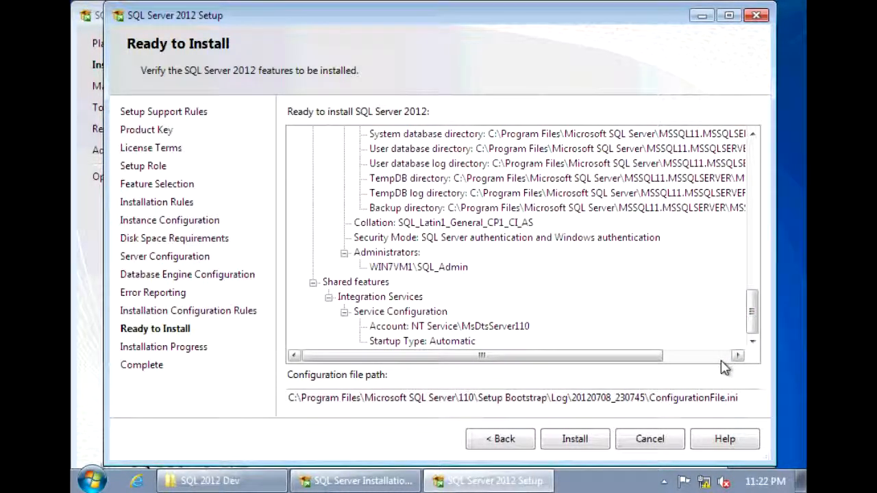
drag(650, 398, 750, 407)
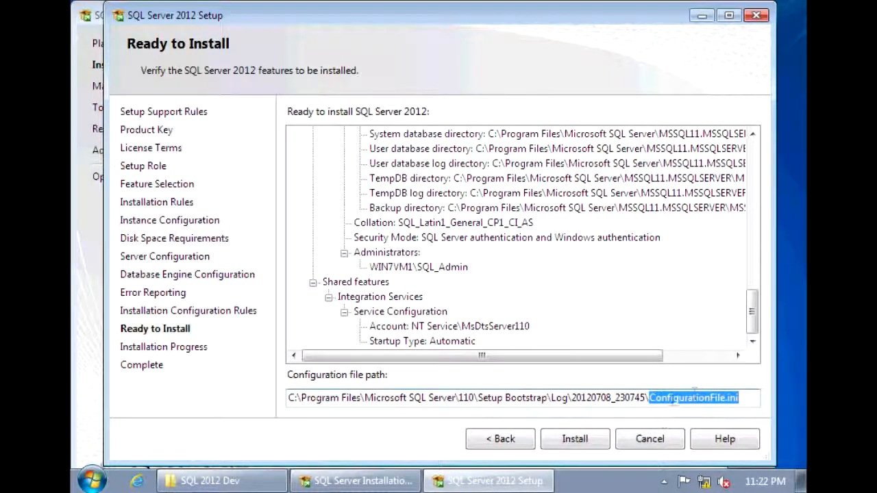
click(654, 401)
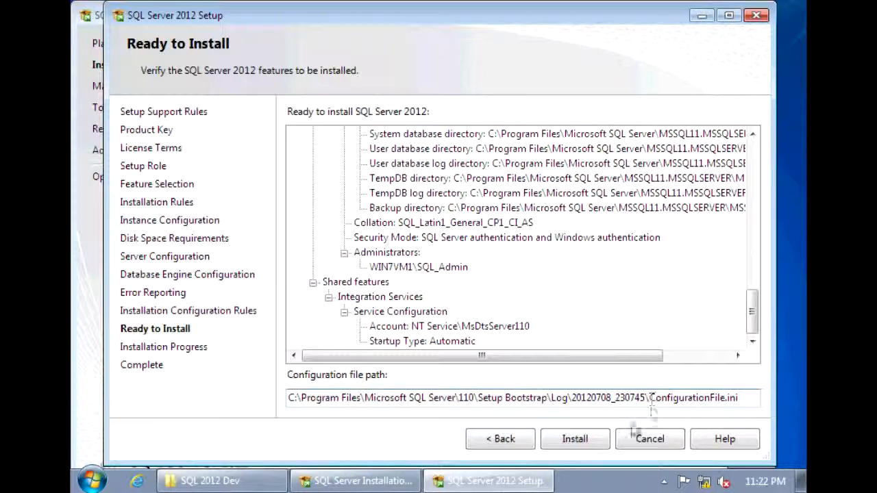
click(606, 442)
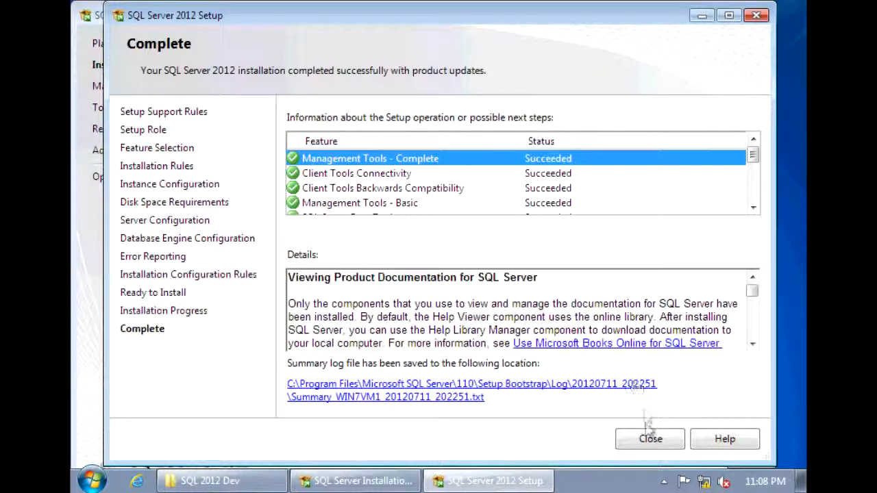
Step: Close the completed setup wizard and the SQL Server Installation Center window
click(651, 440)
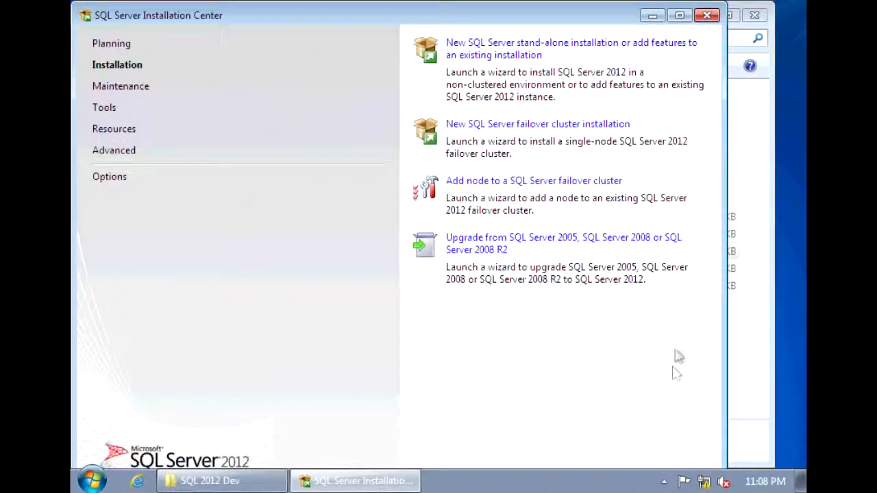
click(708, 16)
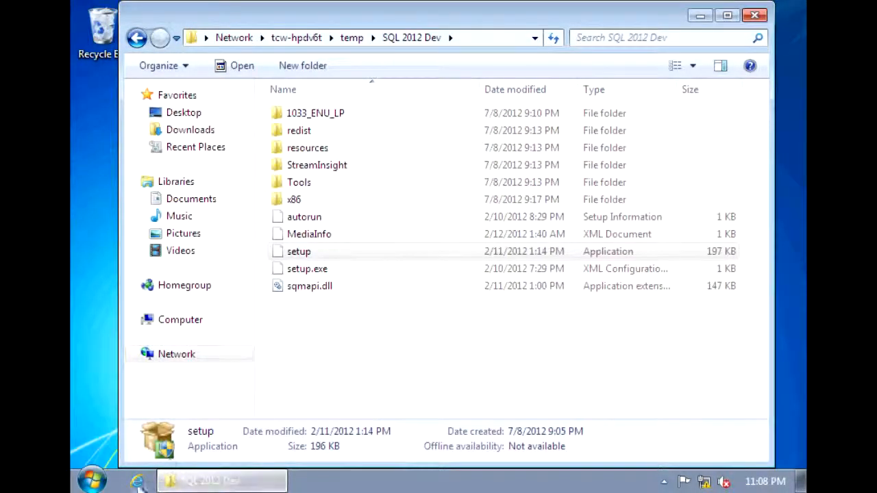
Step: Launch SQL Server Management Studio from All Programs > Microsoft SQL Server 2012
click(95, 484)
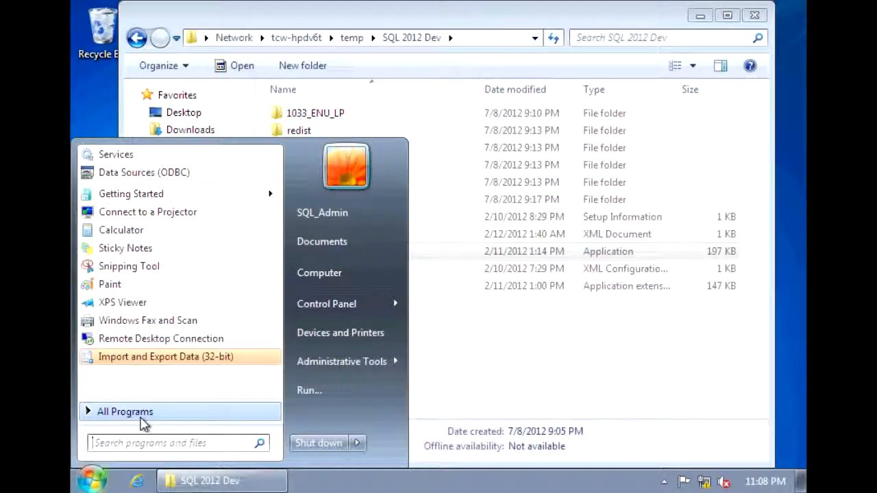
click(141, 414)
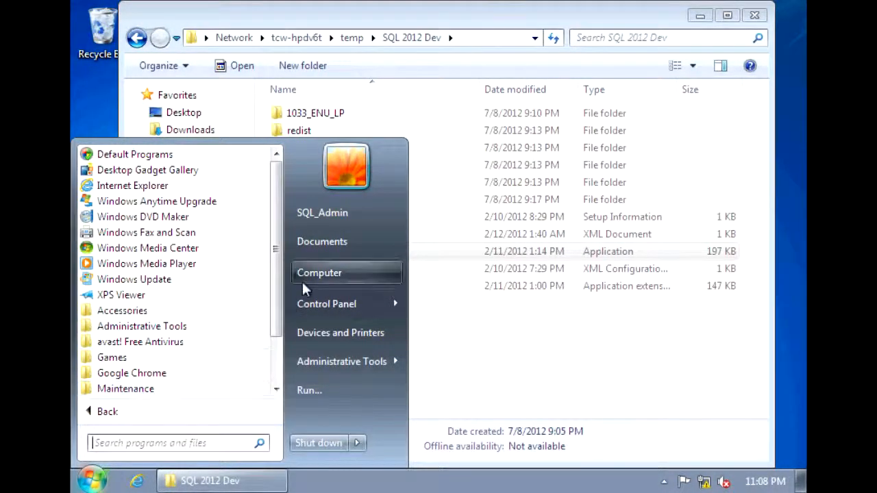
scroll(275, 281, down, 2)
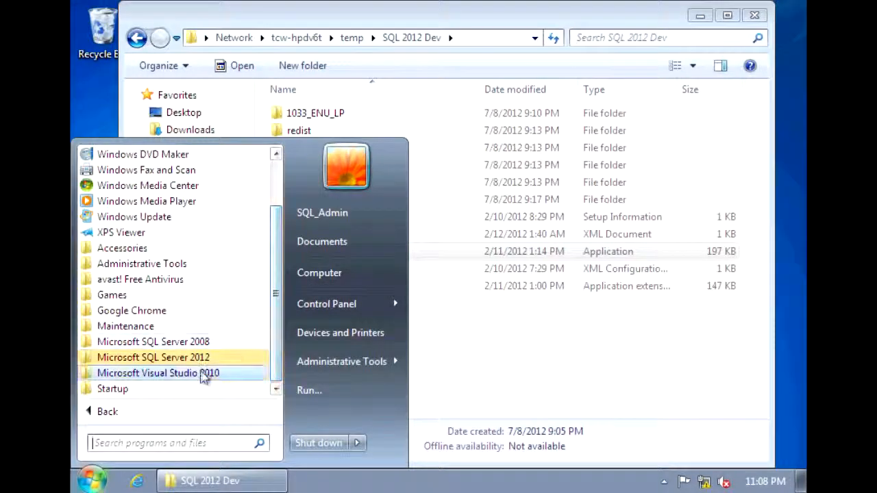
click(186, 362)
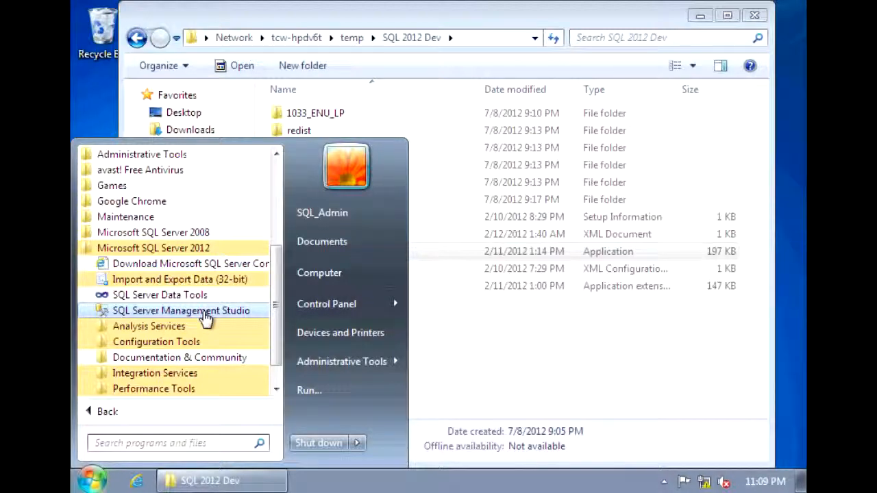
click(205, 311)
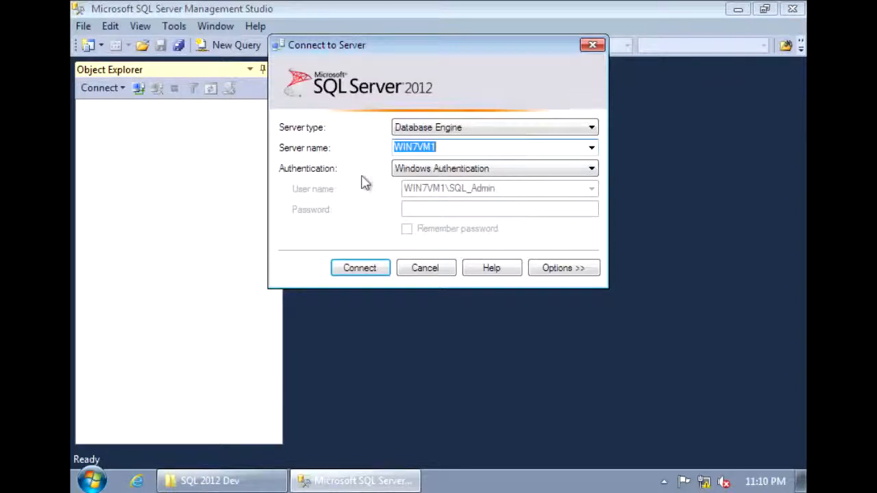
Step: Connect to the WIN7VM1 Database Engine with Windows Authentication
click(363, 274)
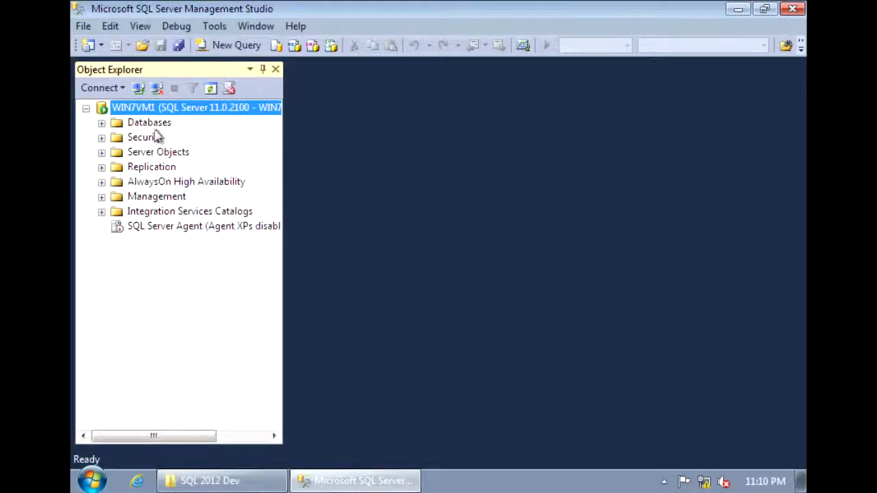
Step: Expand Databases and System Databases to check master, model, msdb and tempdb, then collapse System Databases
double_click(150, 123)
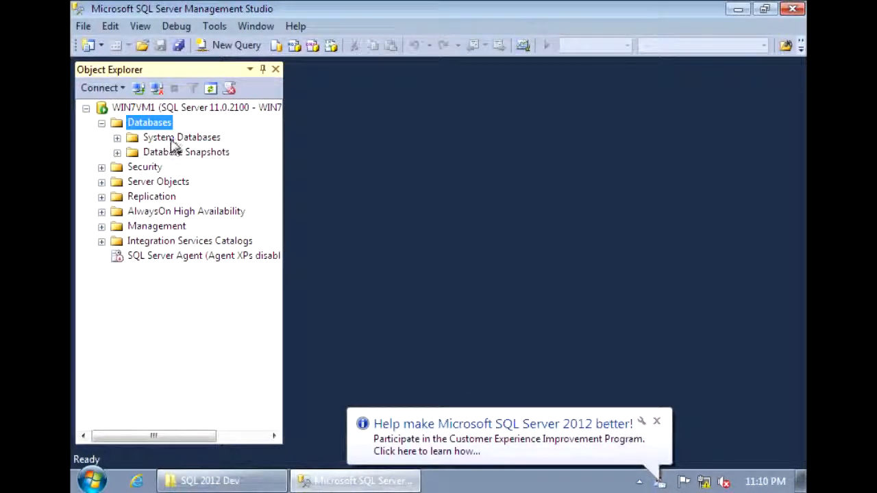
double_click(175, 138)
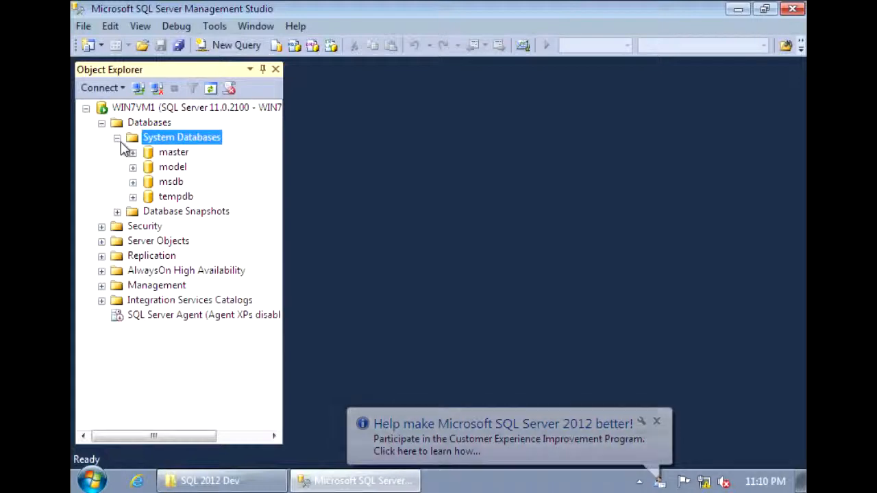
click(119, 141)
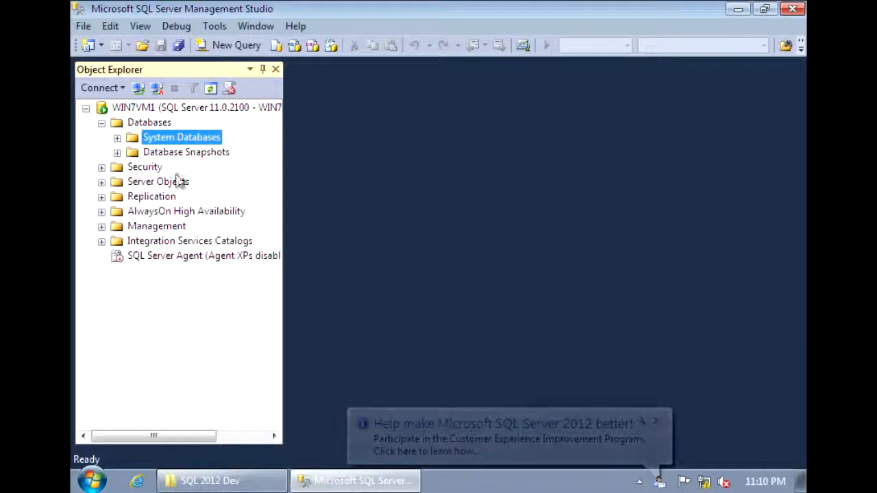